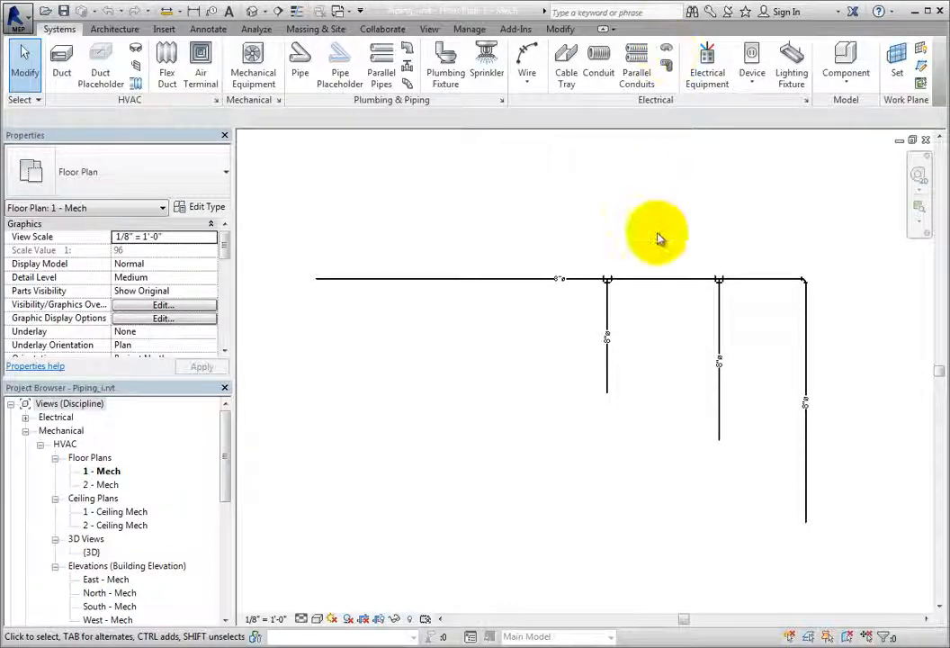
In the routing preferences of the Carbon Steel Welded pipe type, set the pipe segment to Steel, Carbon - Schedule 80
left_click(658, 284)
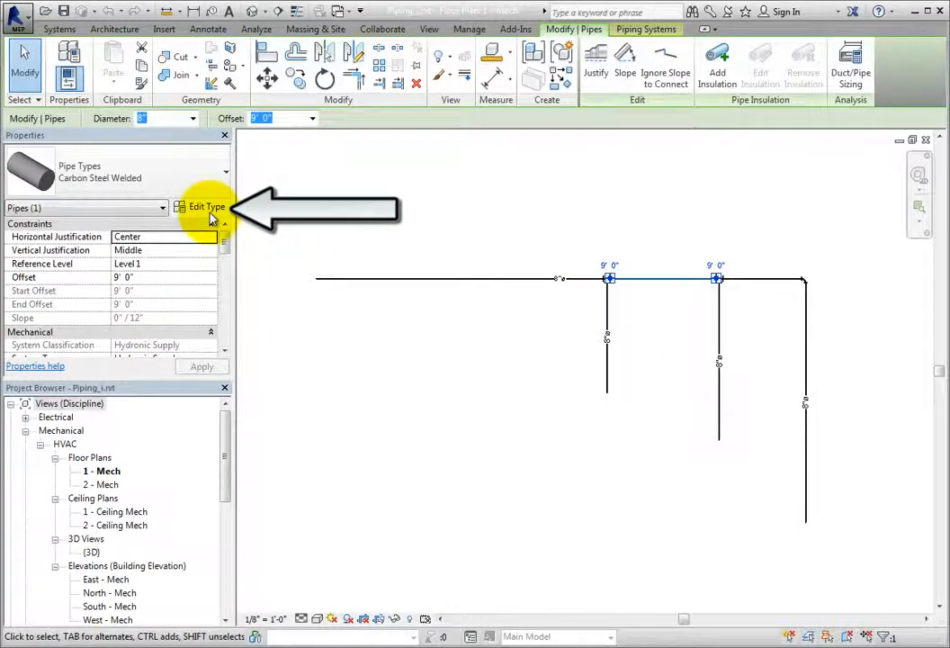
left_click(210, 214)
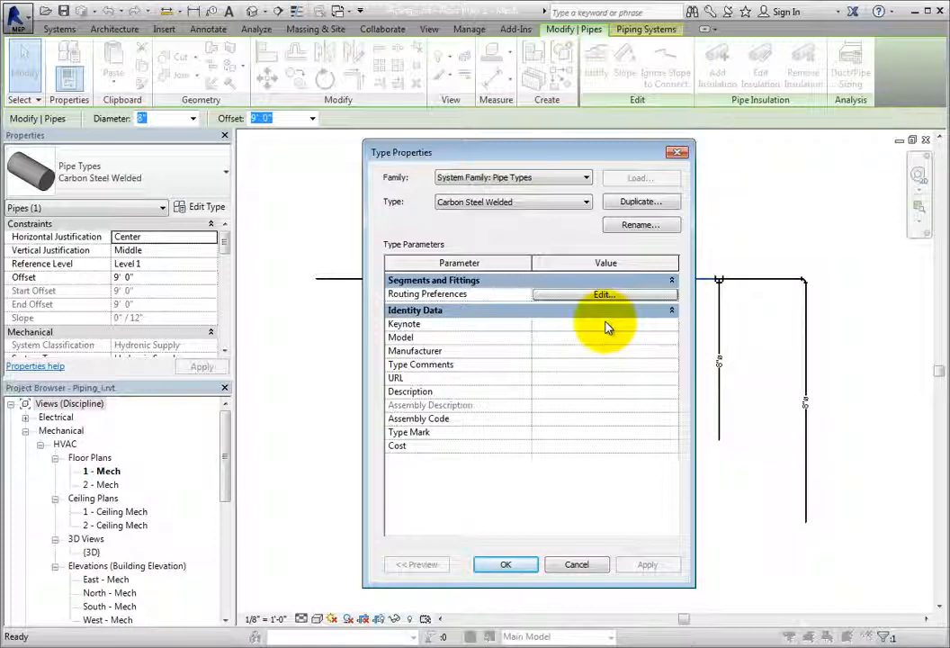
left_click(627, 297)
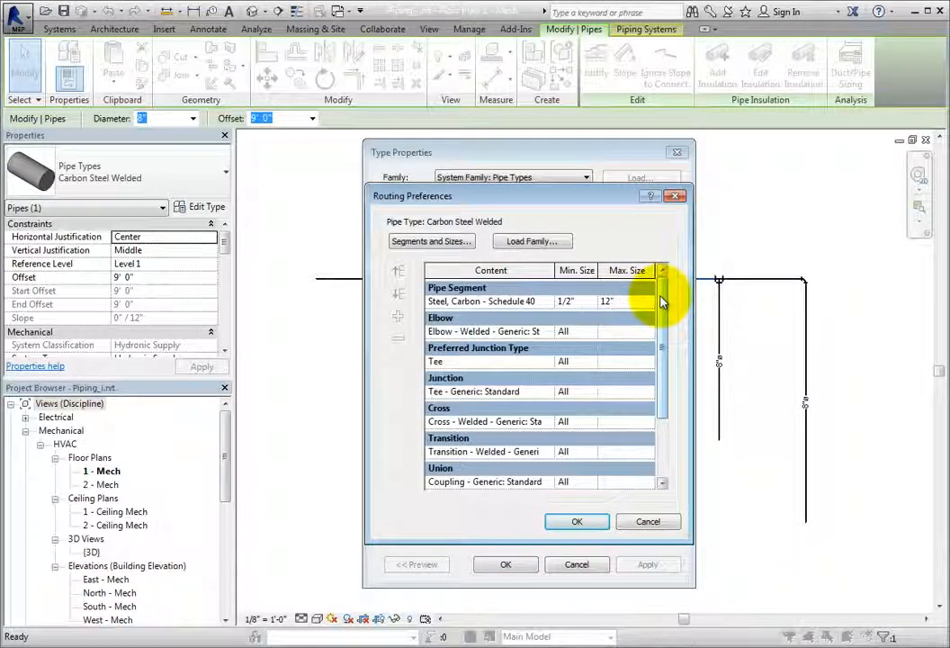
left_click(506, 304)
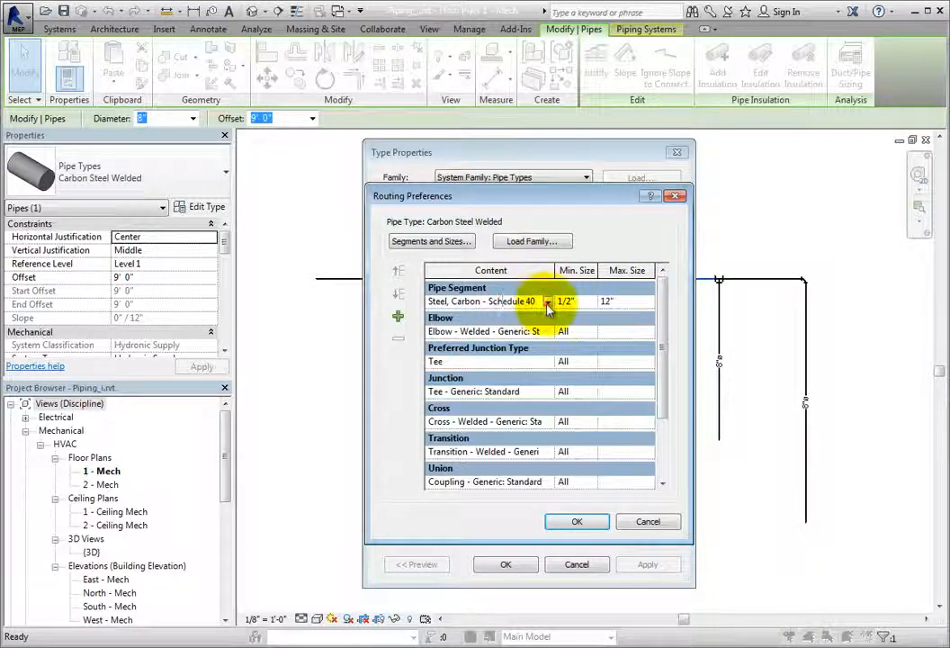
left_click(547, 303)
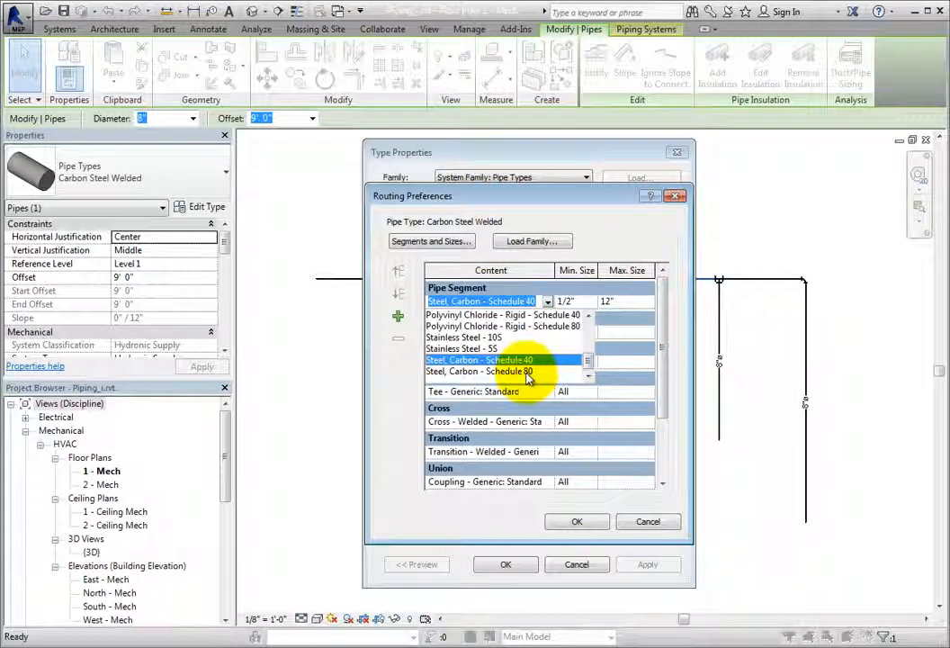
left_click(481, 370)
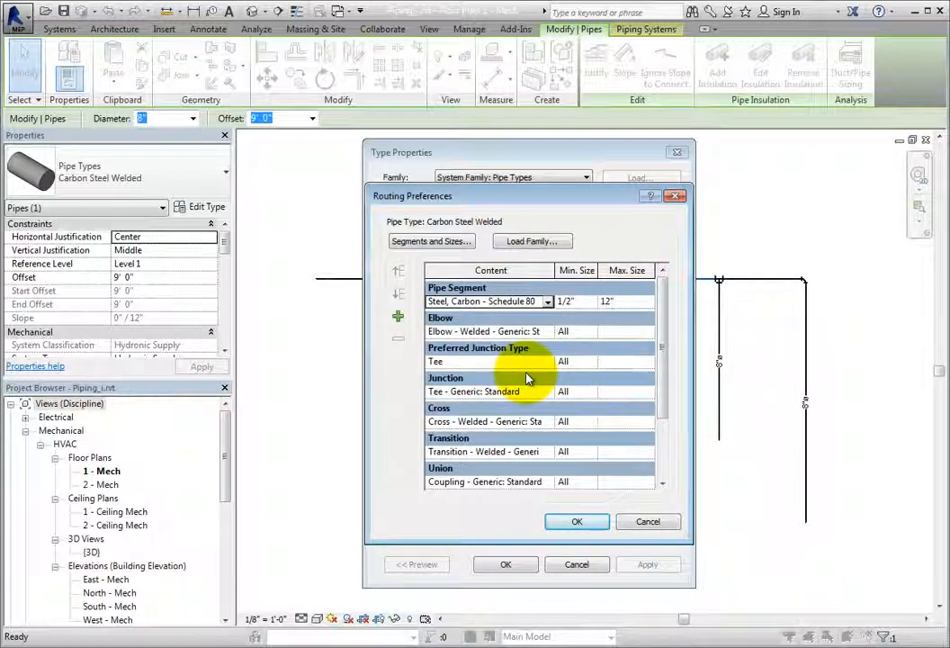
Load the Elbow and Tee - Flanged - CS - Class 150 families from the Pipe, Fittings, Carbon Steel, Class 150, Flanged library folder
left_click(541, 243)
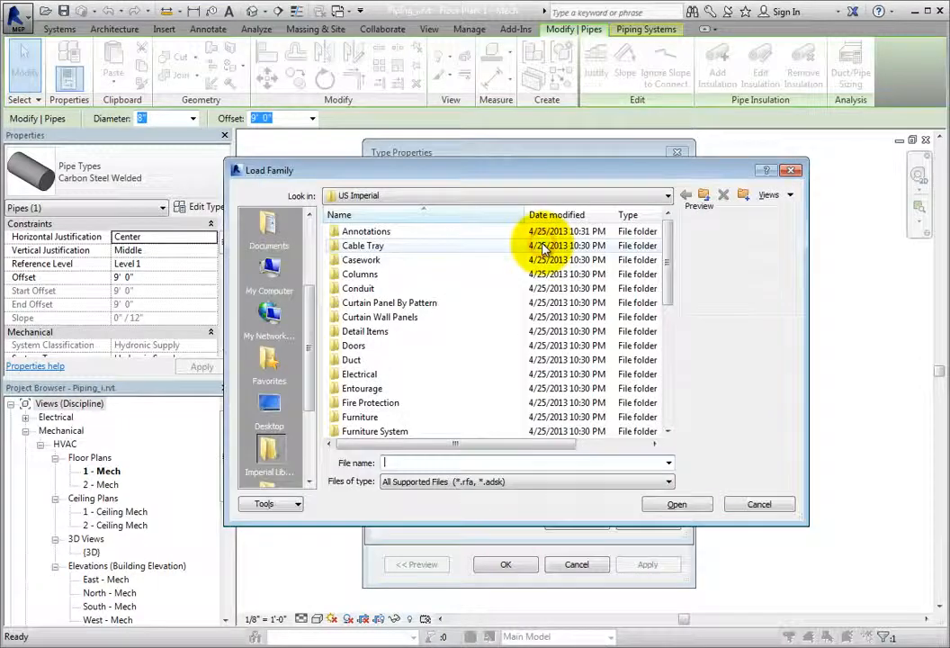
scroll(666, 288, "down", 1)
scroll(670, 301, "down", 3)
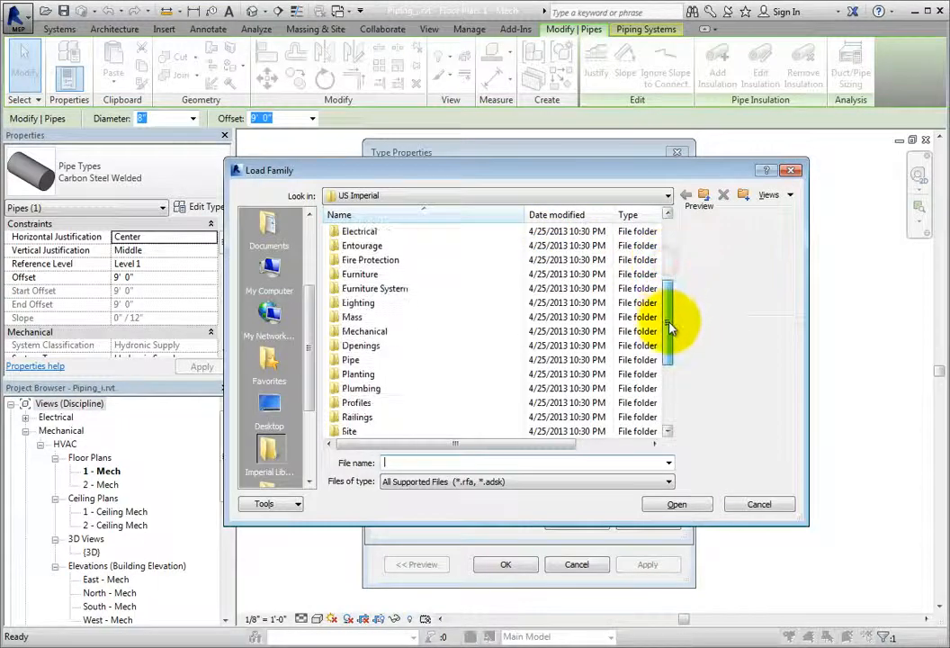
double_click(371, 351)
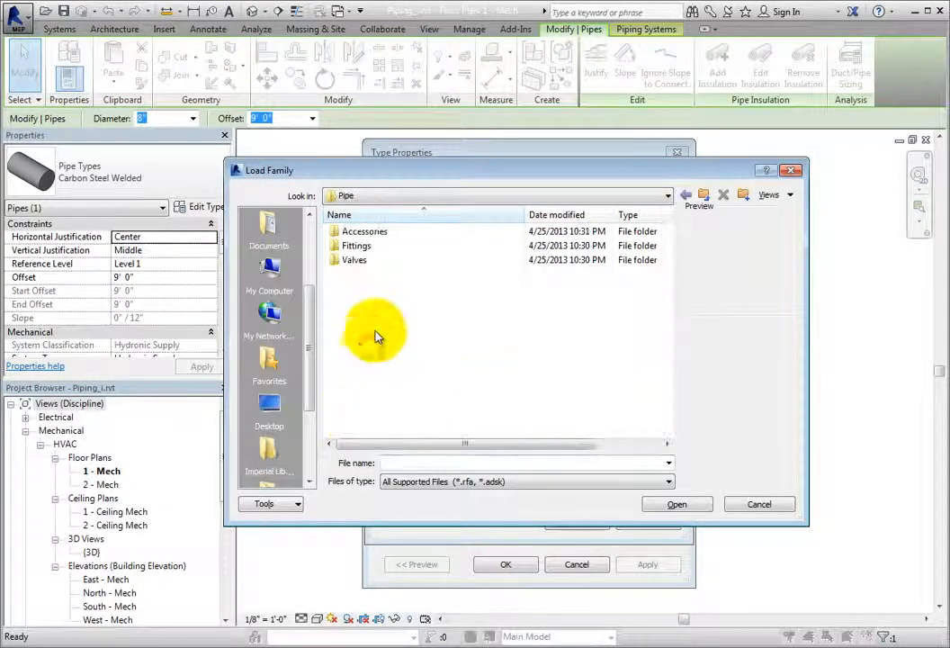
double_click(401, 248)
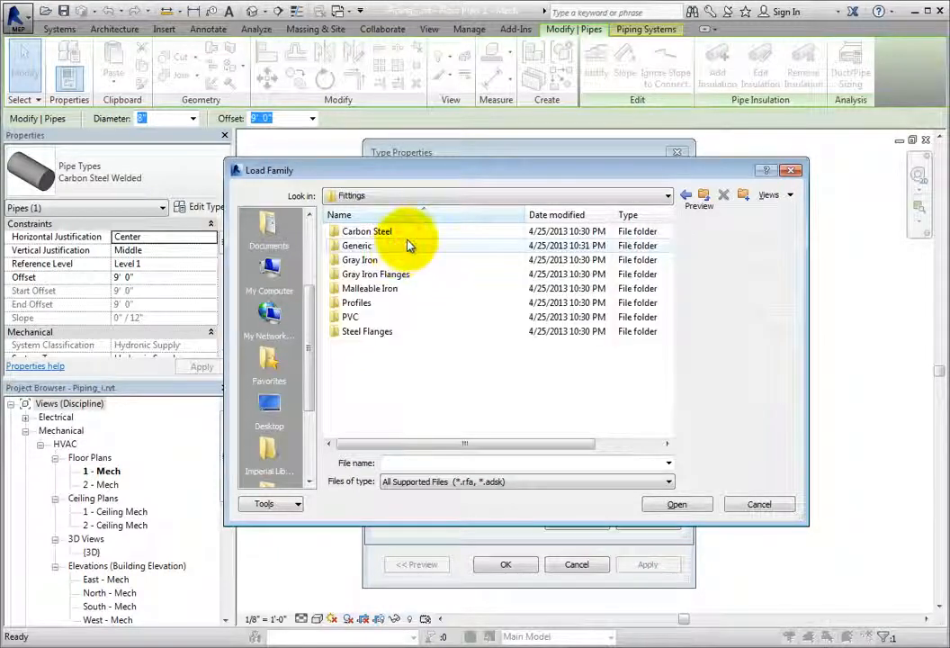
double_click(415, 234)
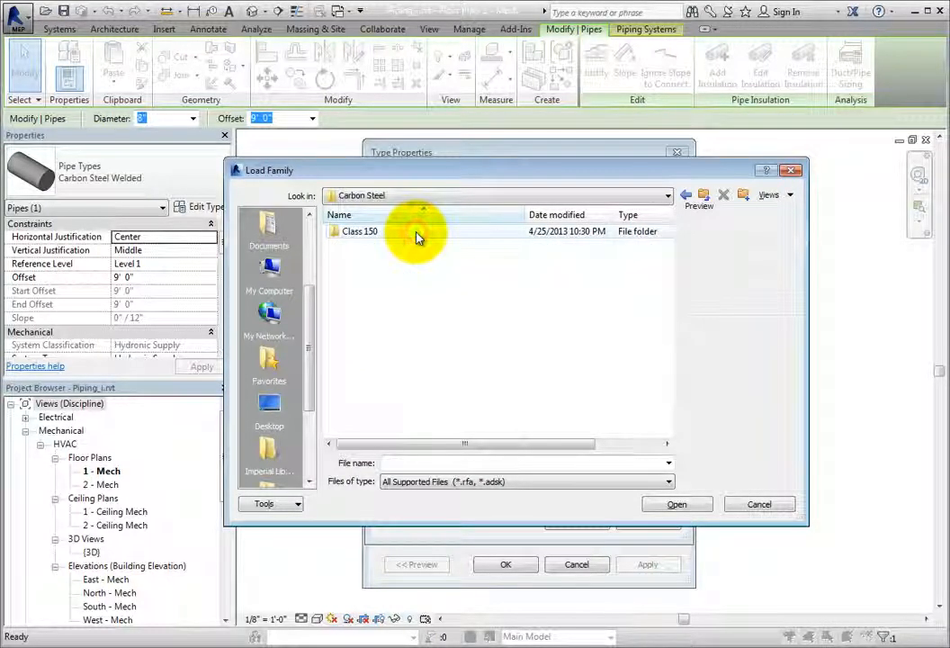
double_click(416, 236)
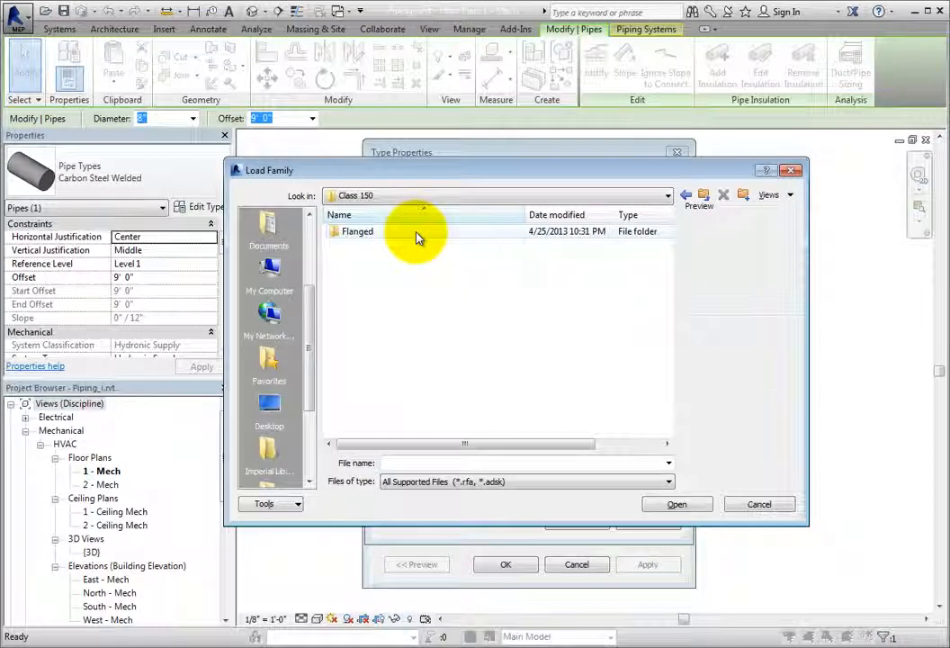
double_click(417, 234)
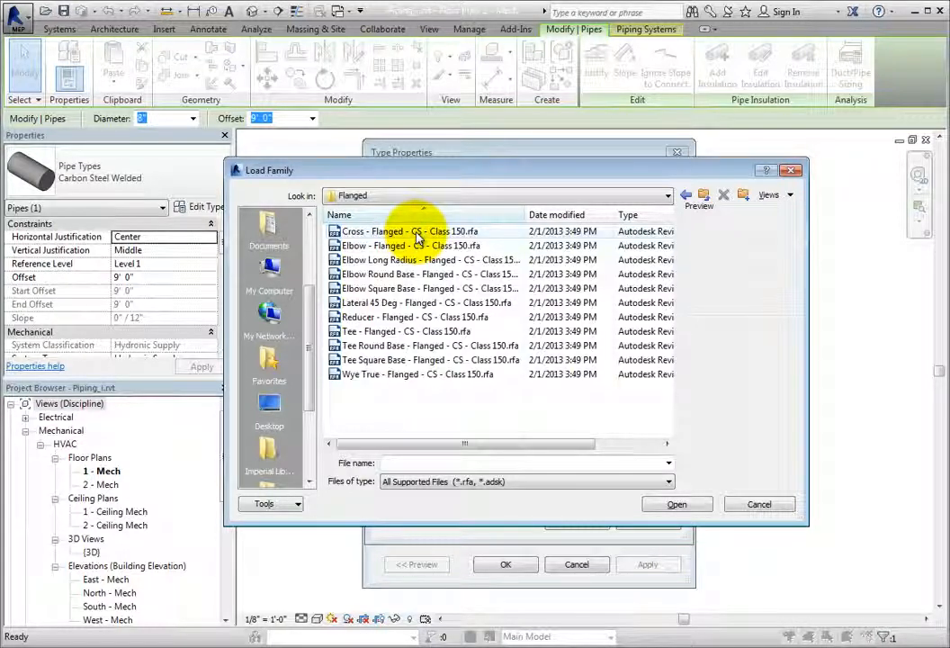
left_click(494, 247)
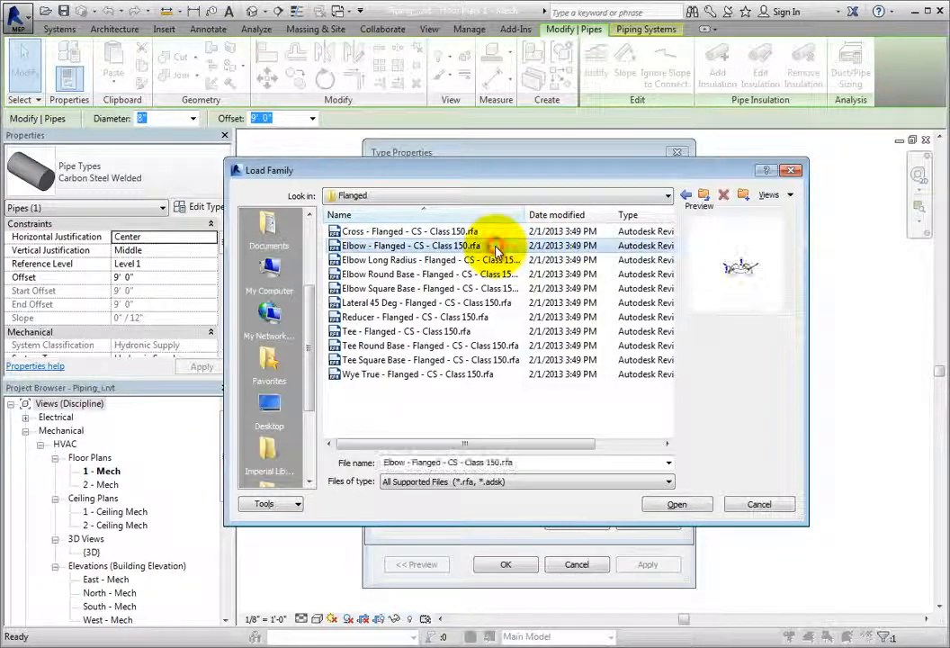
left_click(467, 332, "ctrl")
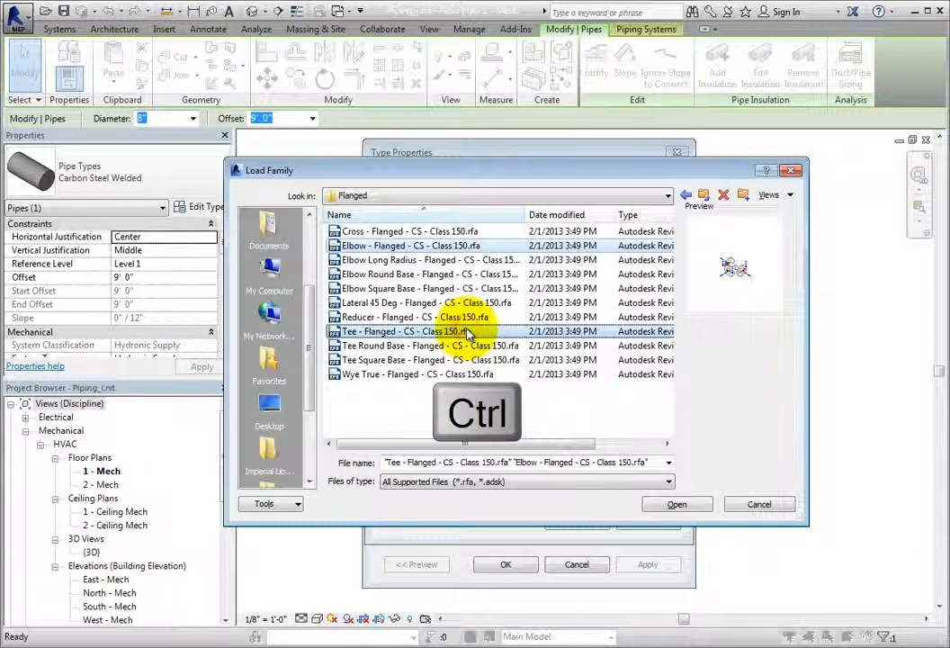
left_click(680, 504)
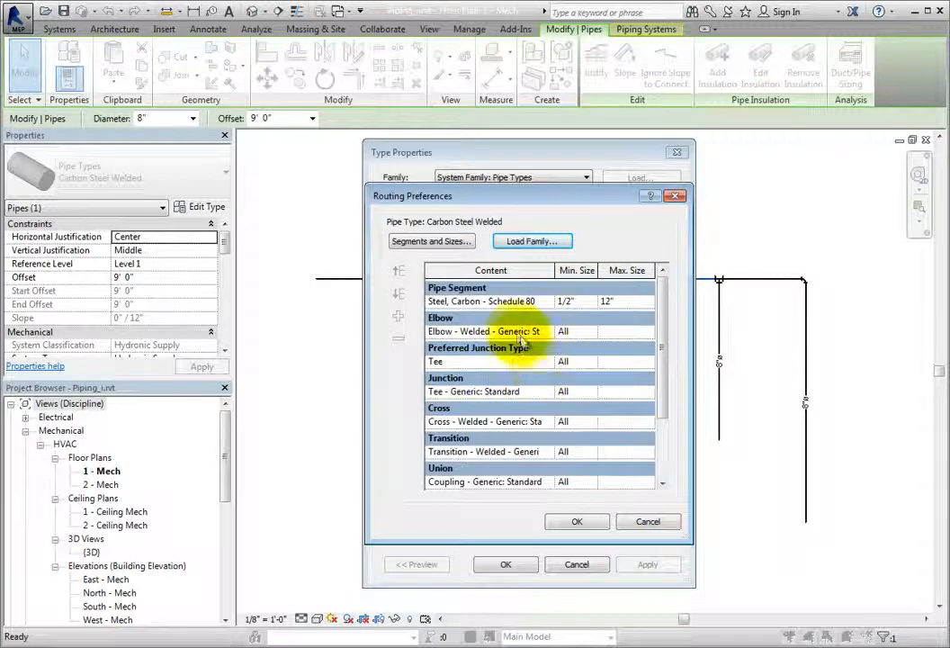
Set the elbow to Elbow - Flanged - CS - Class 150 and the junction to Tee - Flanged - CS - Class 150, and accept the type changes
left_click(517, 333)
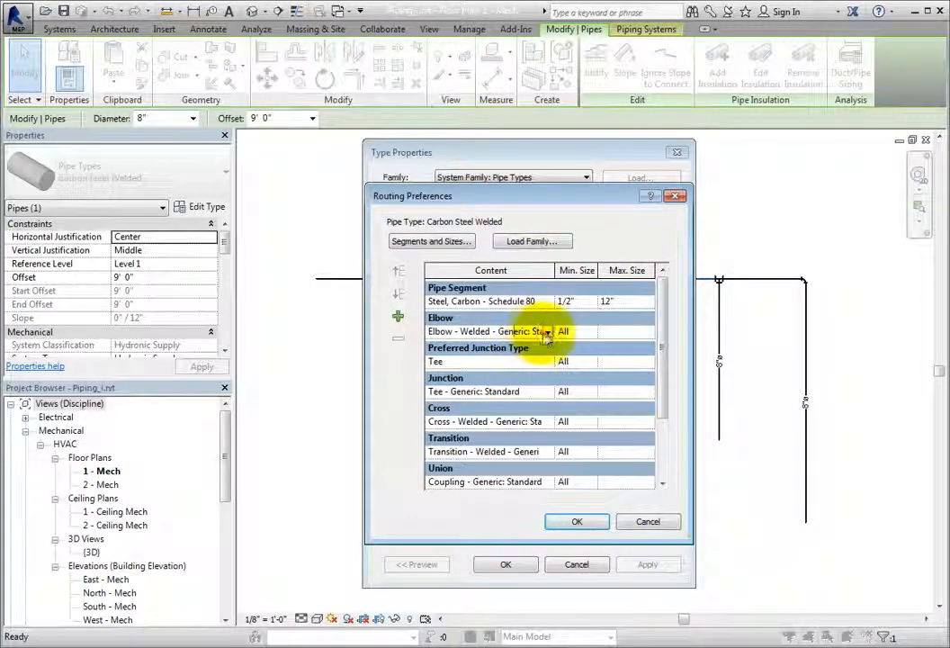
left_click(546, 333)
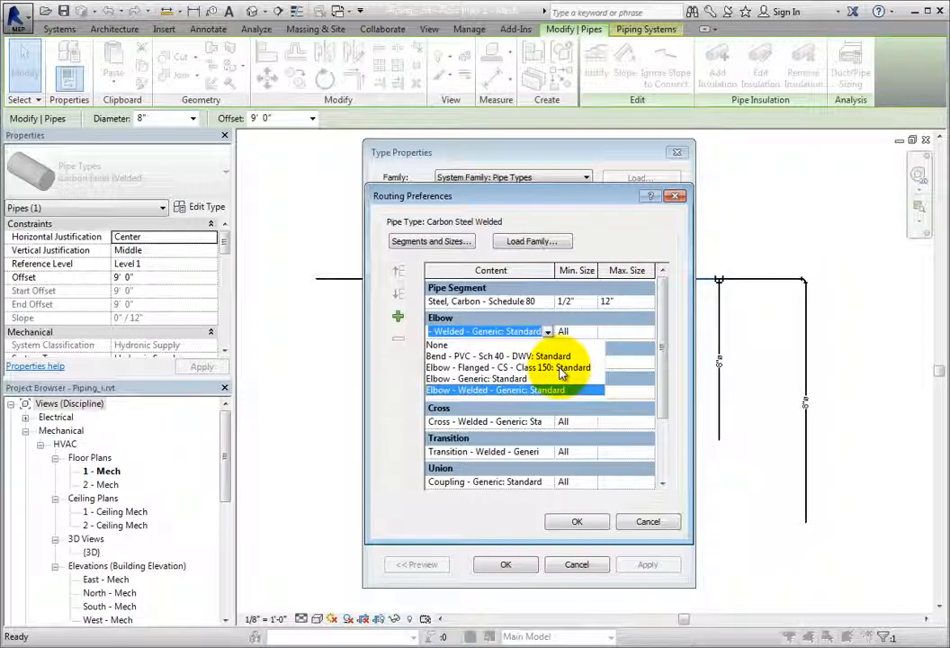
left_click(560, 369)
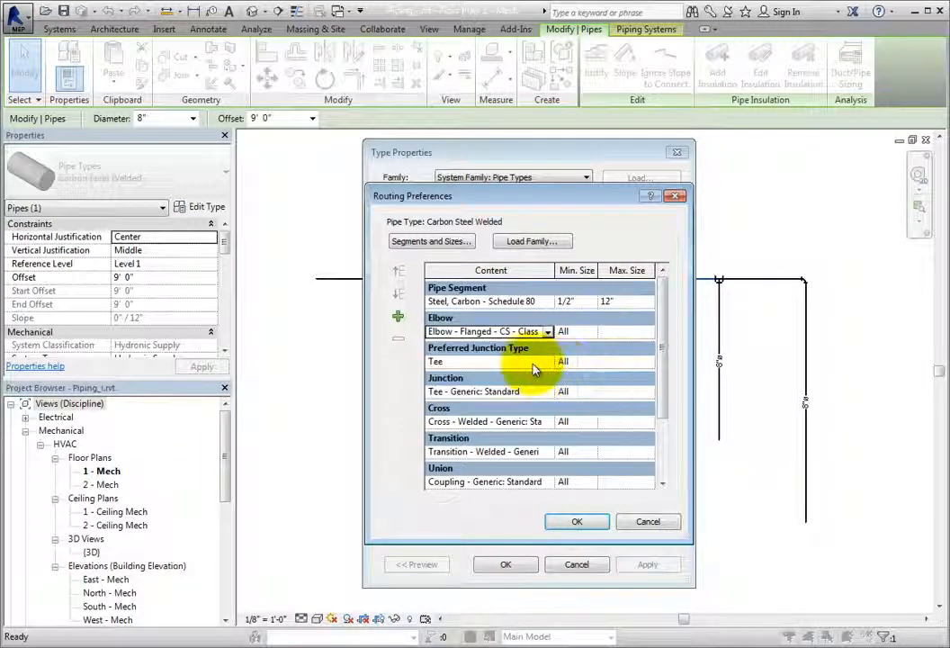
left_click(505, 391)
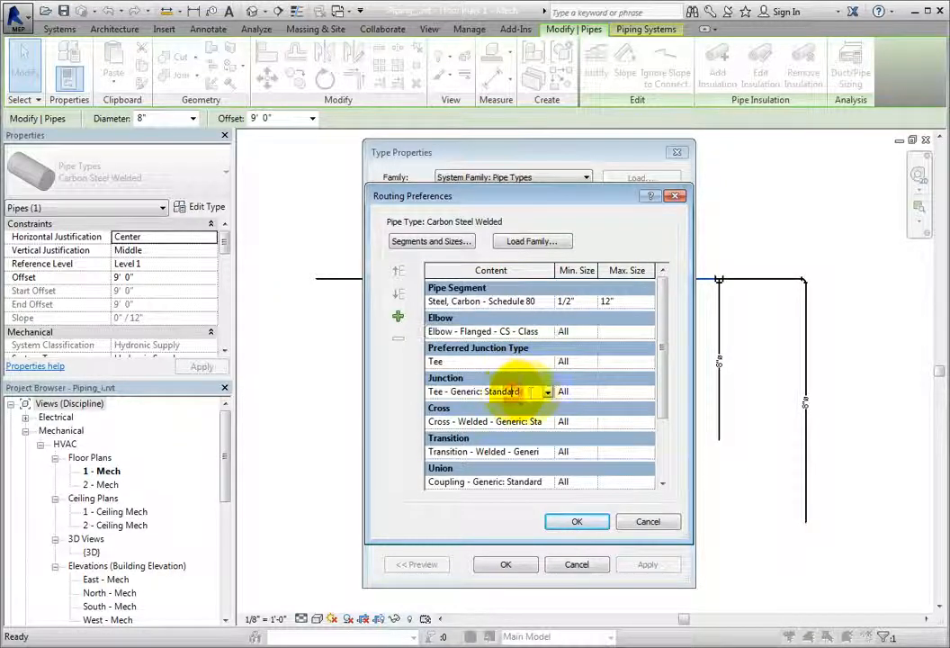
left_click(546, 391)
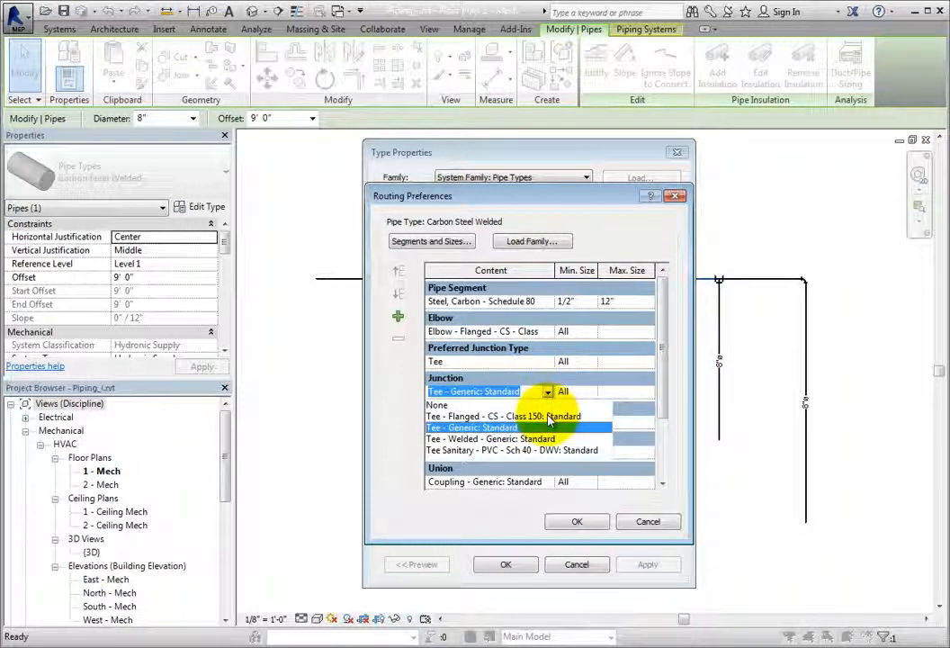
left_click(550, 417)
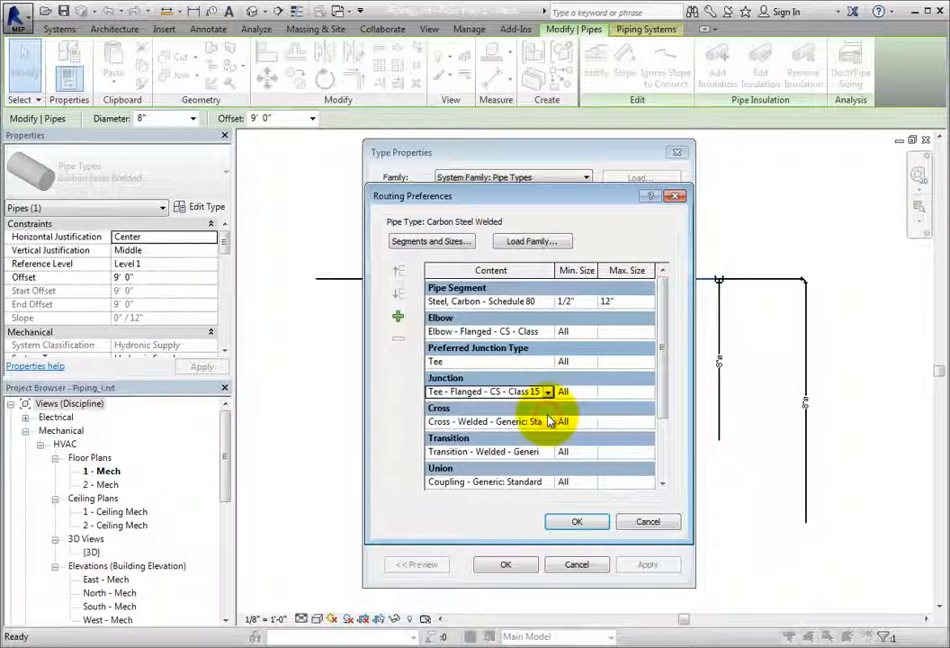
left_click(577, 522)
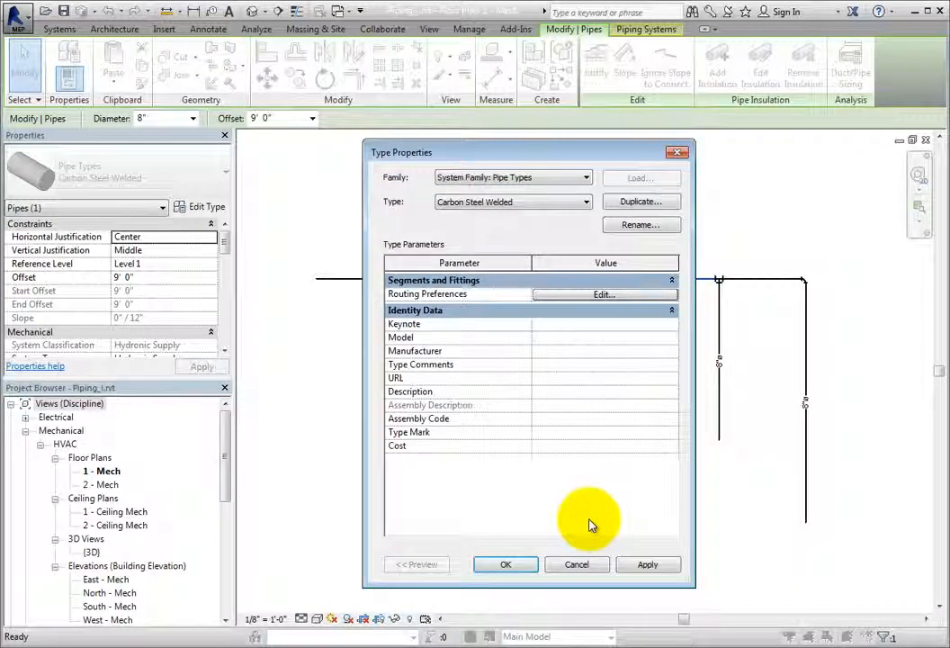
left_click(506, 565)
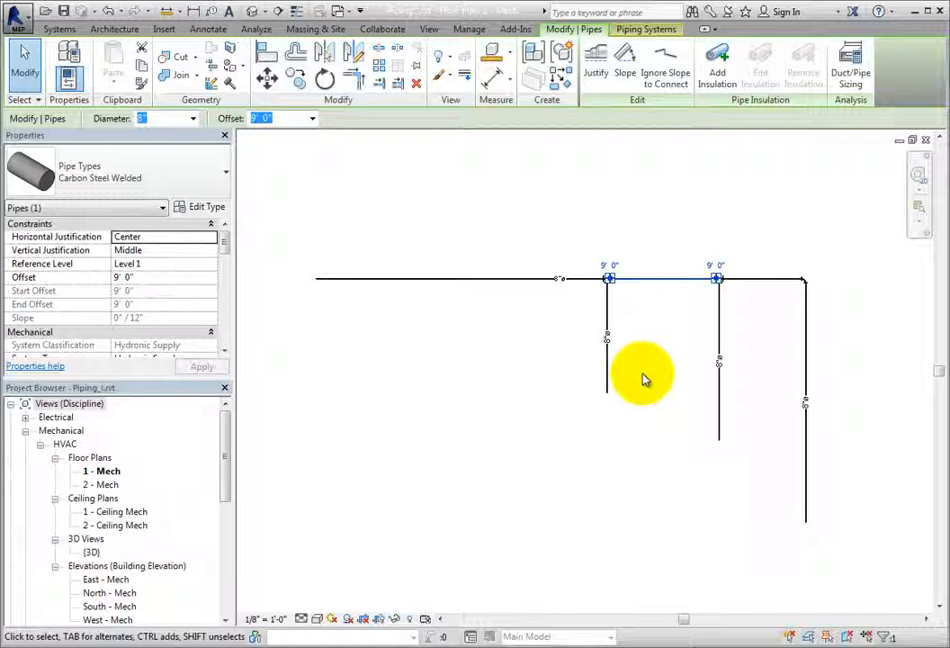
Select the whole connected pipe network and reapply its type so the run follows the edited routing preferences
left_click(643, 378)
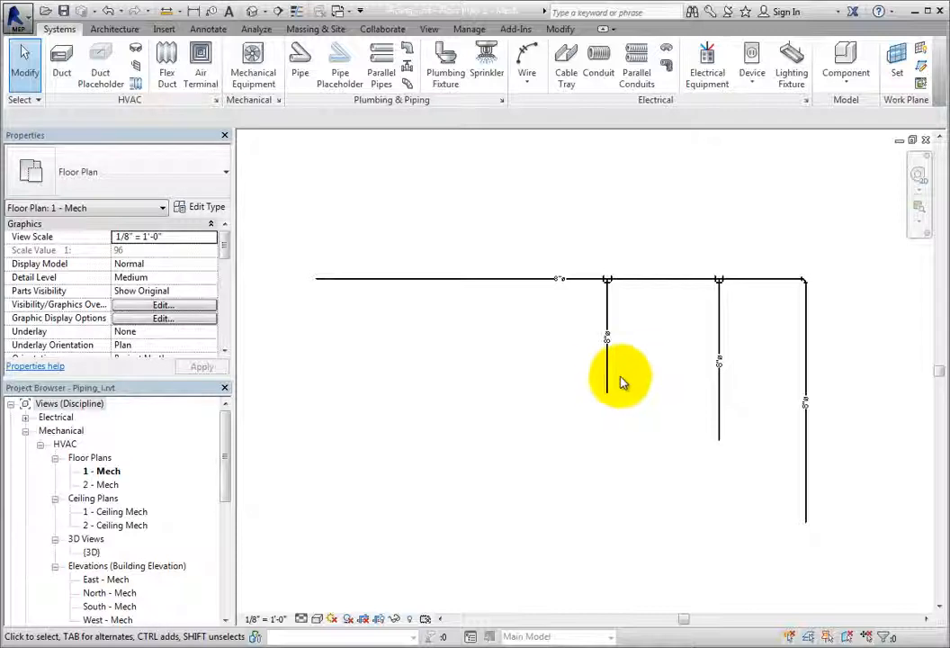
key("Tab")
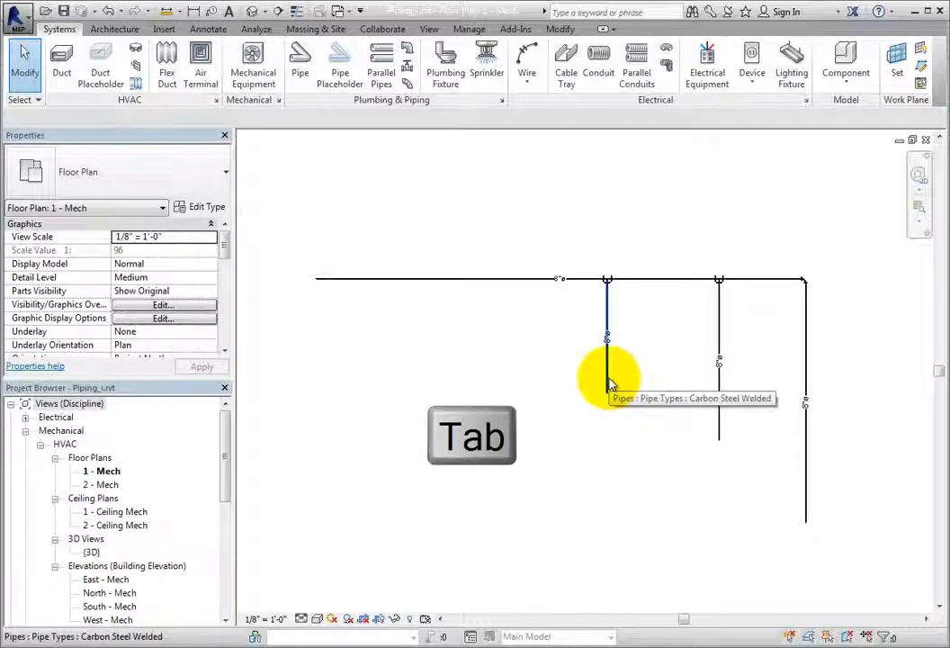
key("Tab")
key("Tab")
key("Tab")
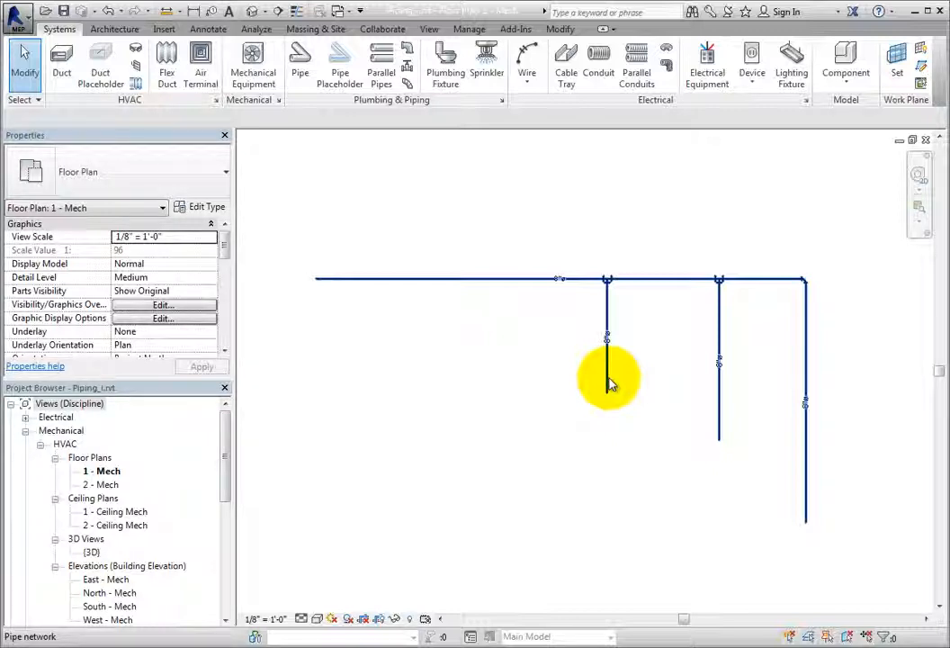
left_click(609, 384)
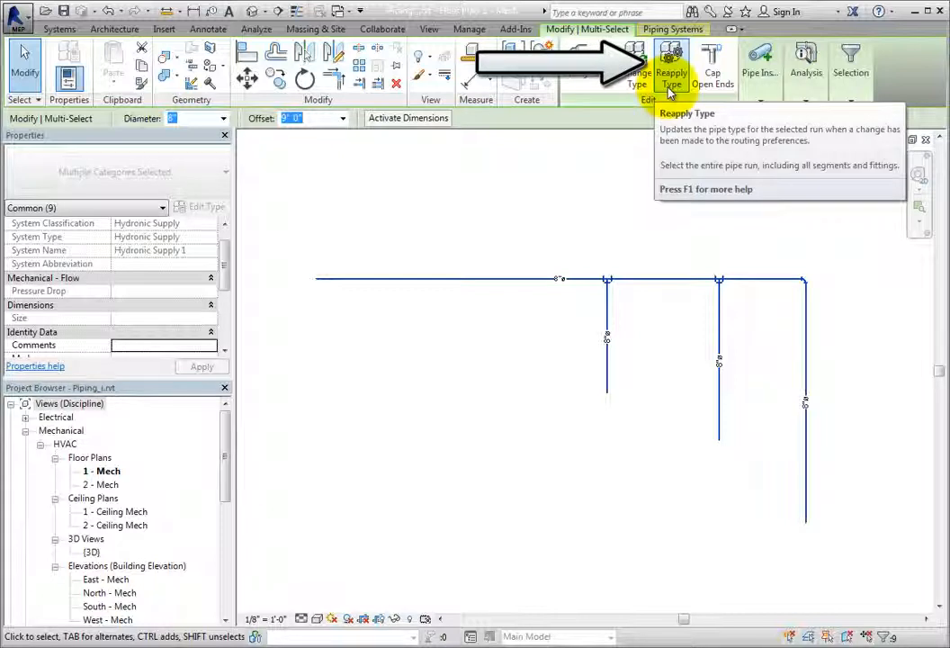
key("Escape")
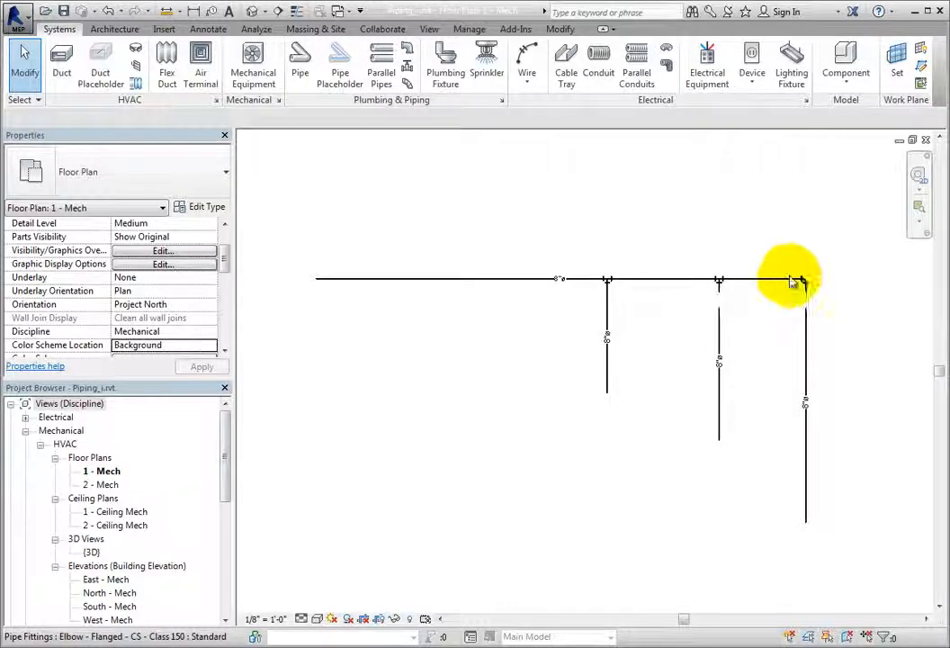
Examine the type of the tee on the middle branch and the alternative fitting types offered for it
left_click(720, 280)
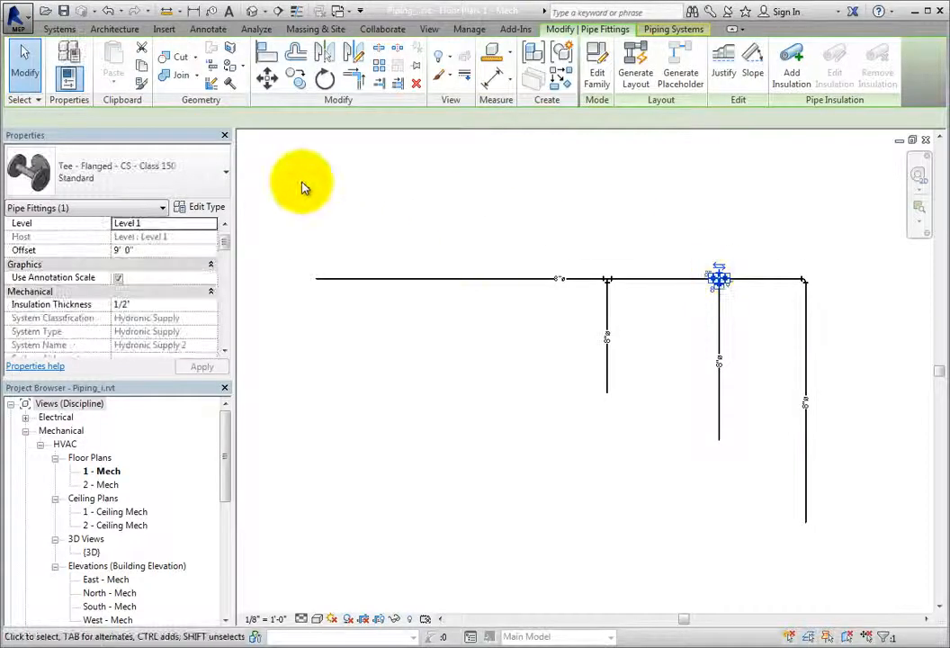
left_click(221, 174)
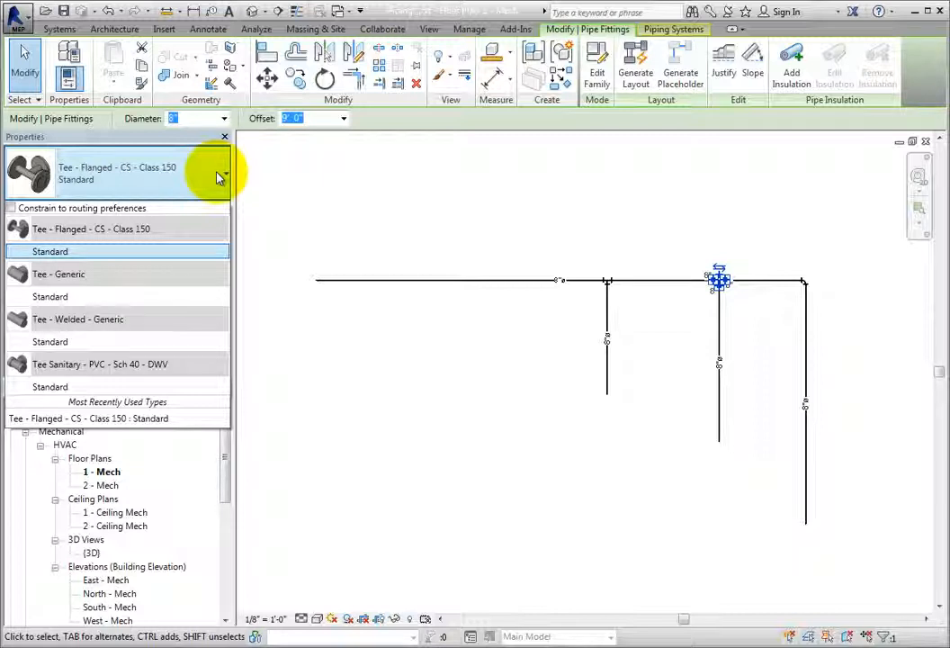
left_click(218, 177)
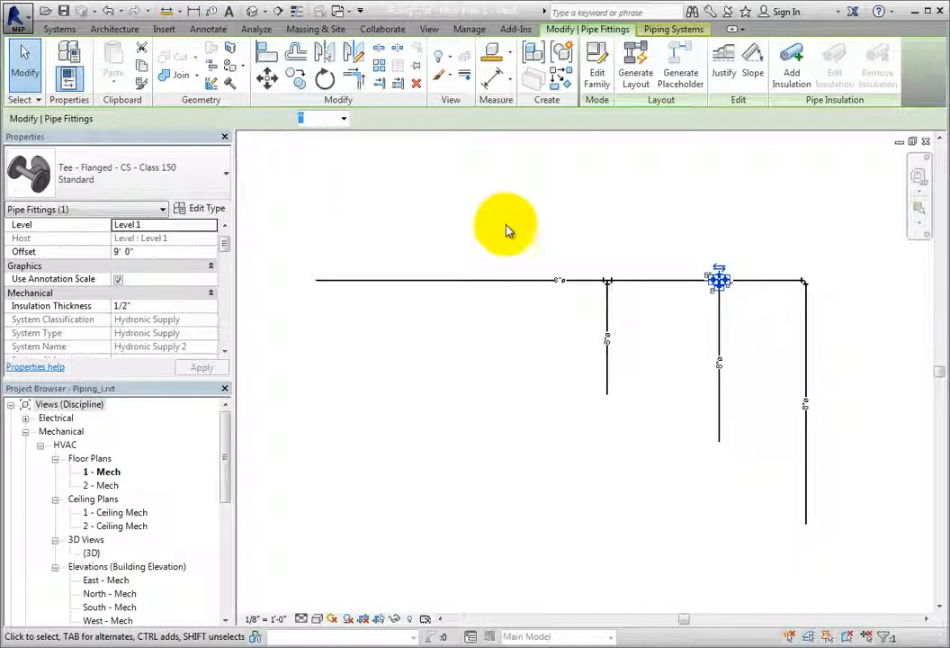
left_click(611, 231)
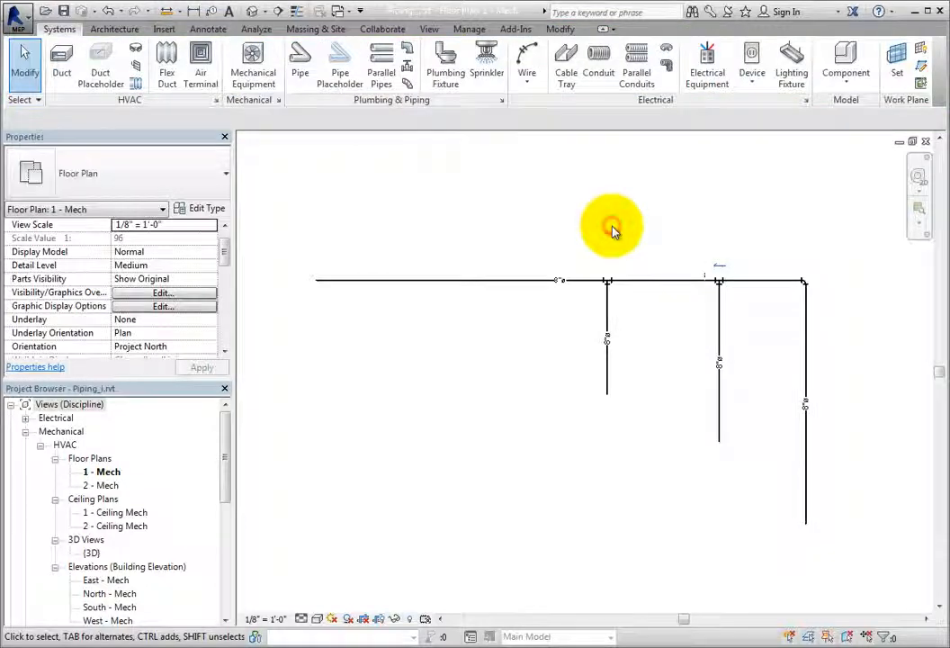
Select the whole connected pipe network, including the main run and its three branches
mouse_move(611, 234)
middle_mouse_down()
mouse_move(615, 247)
mouse_move(607, 241)
middle_mouse_up()
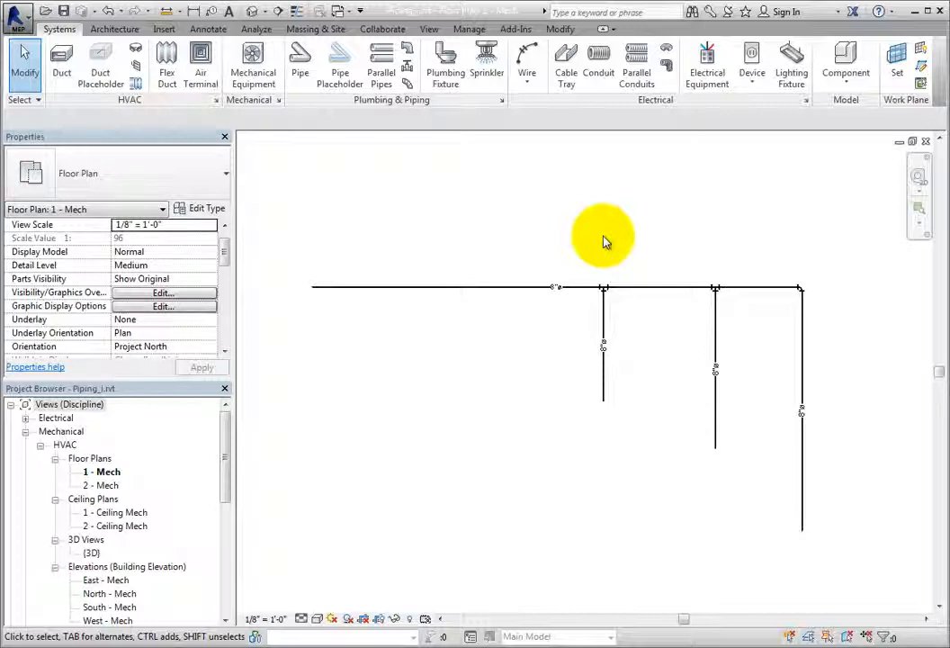
key("Tab")
key("Tab")
left_click(504, 287)
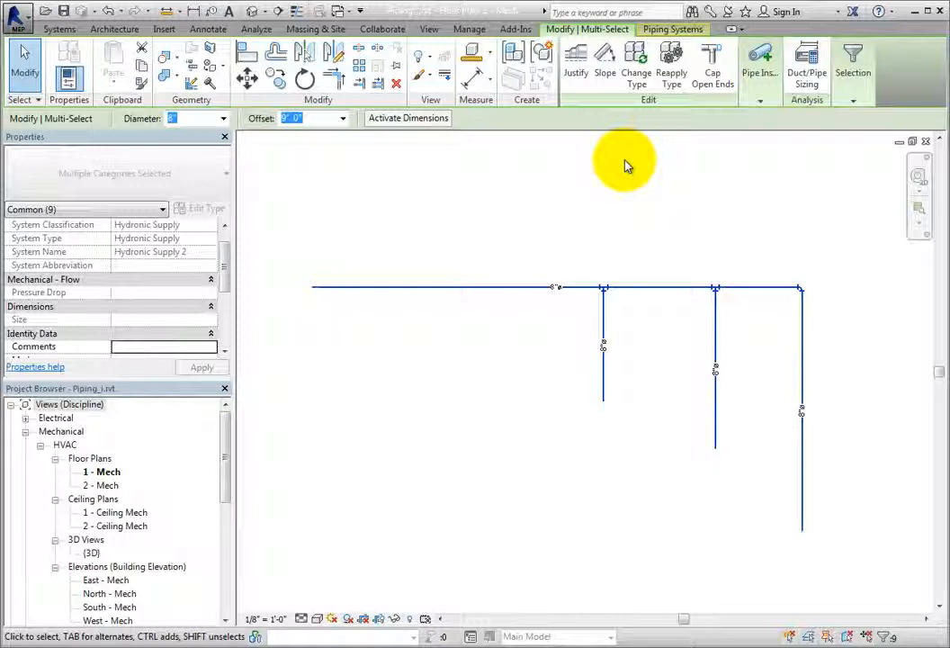
Try out the justification control point at each open pipe end of the selected network, and discard the justification edit
left_click(576, 90)
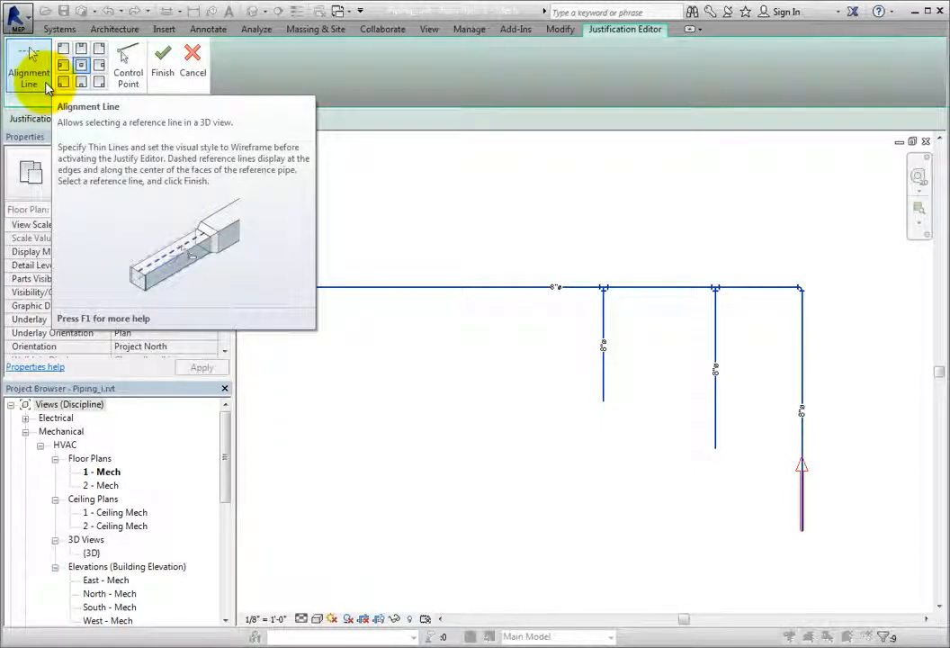
left_click(128, 86)
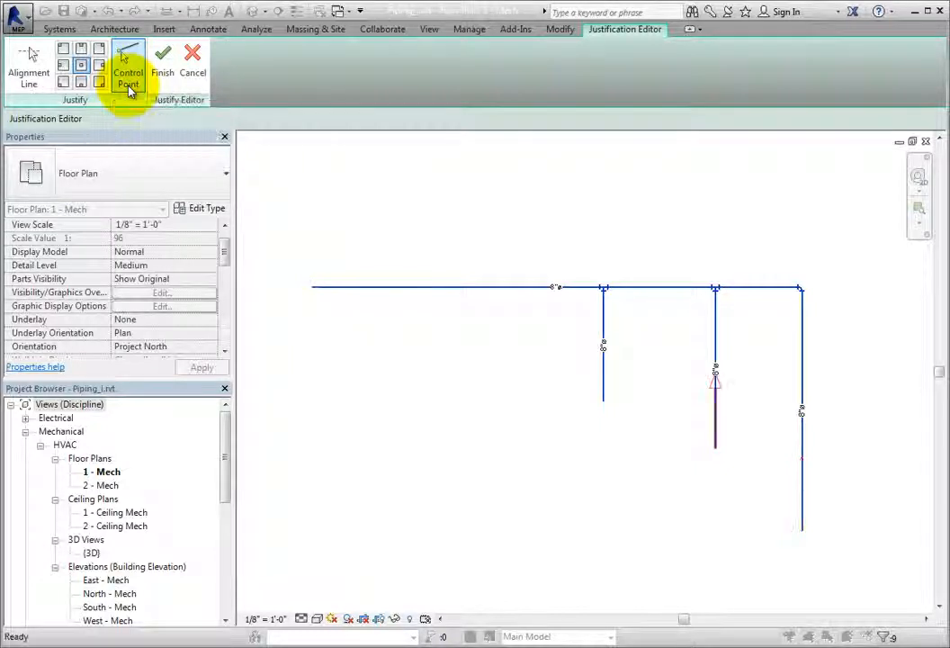
left_click(129, 86)
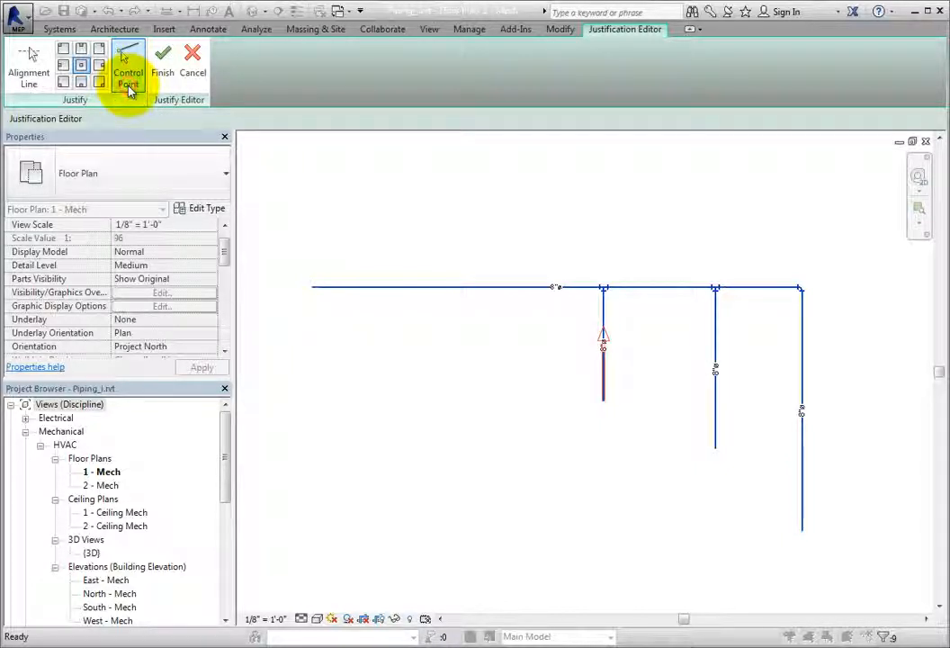
left_click(128, 87)
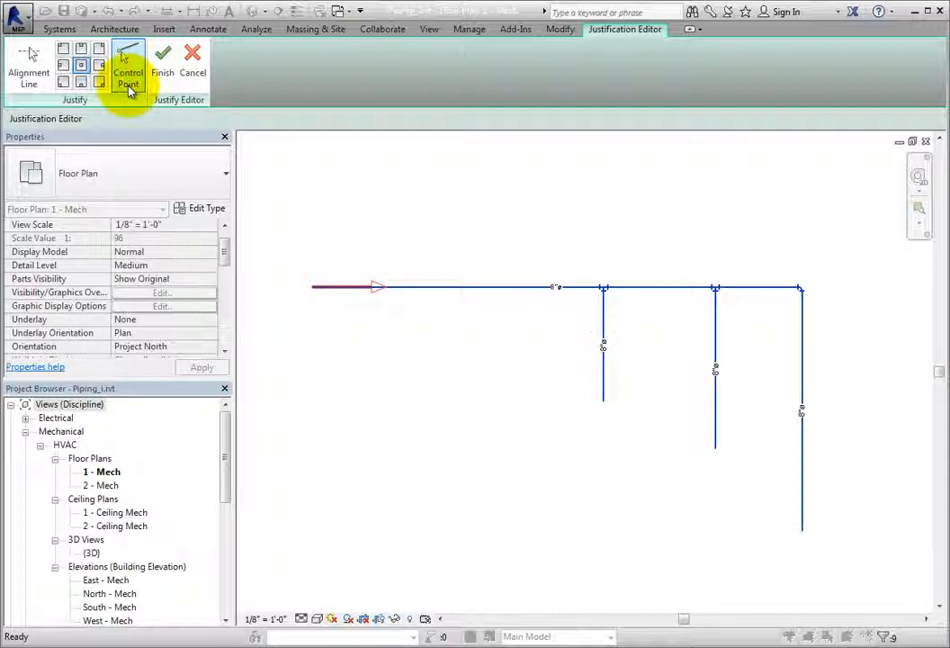
left_click(129, 86)
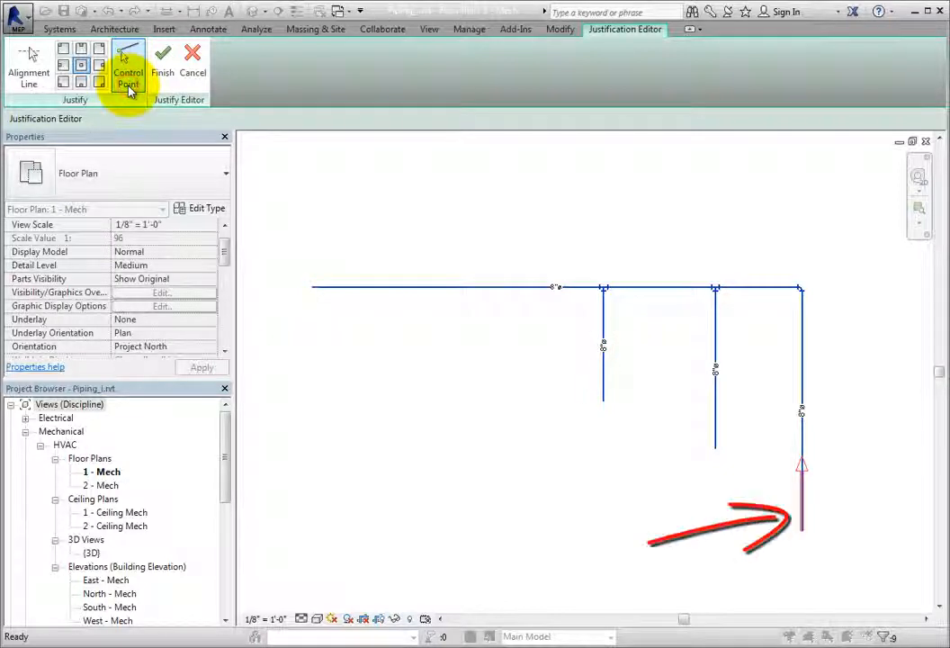
left_click(129, 86)
left_click(129, 87)
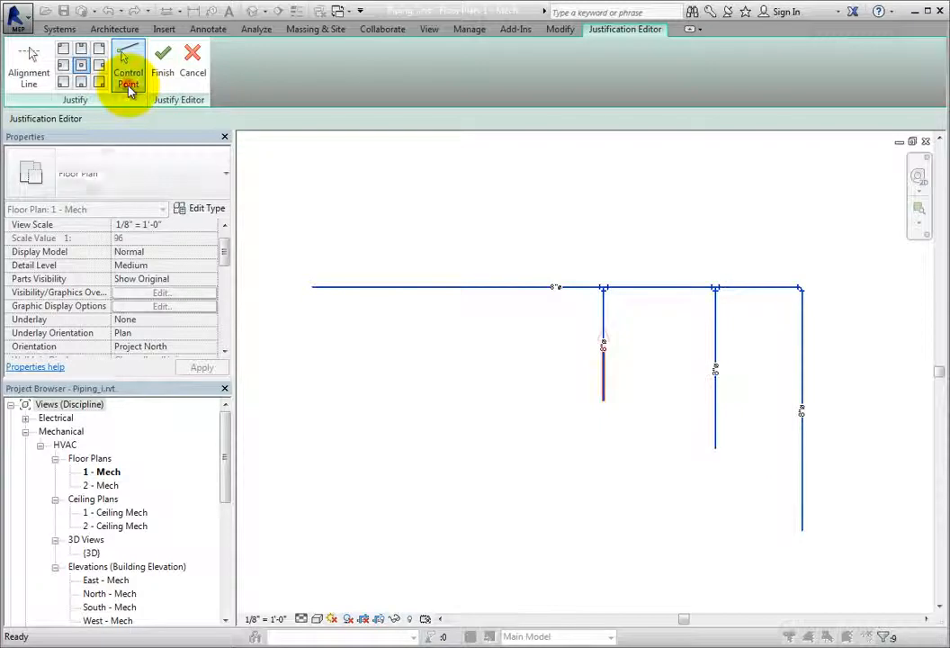
left_click(128, 86)
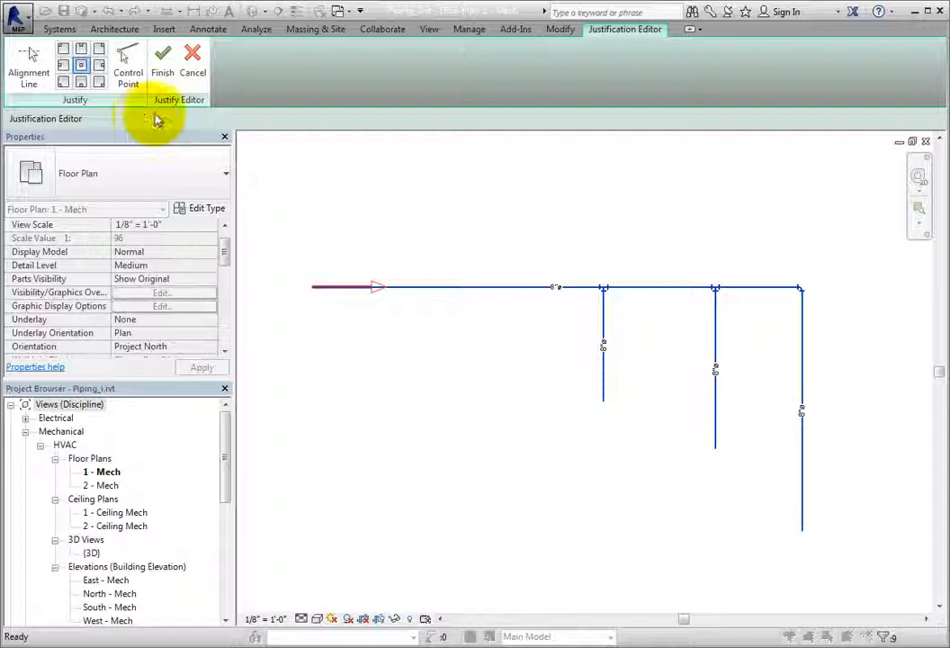
left_click(202, 81)
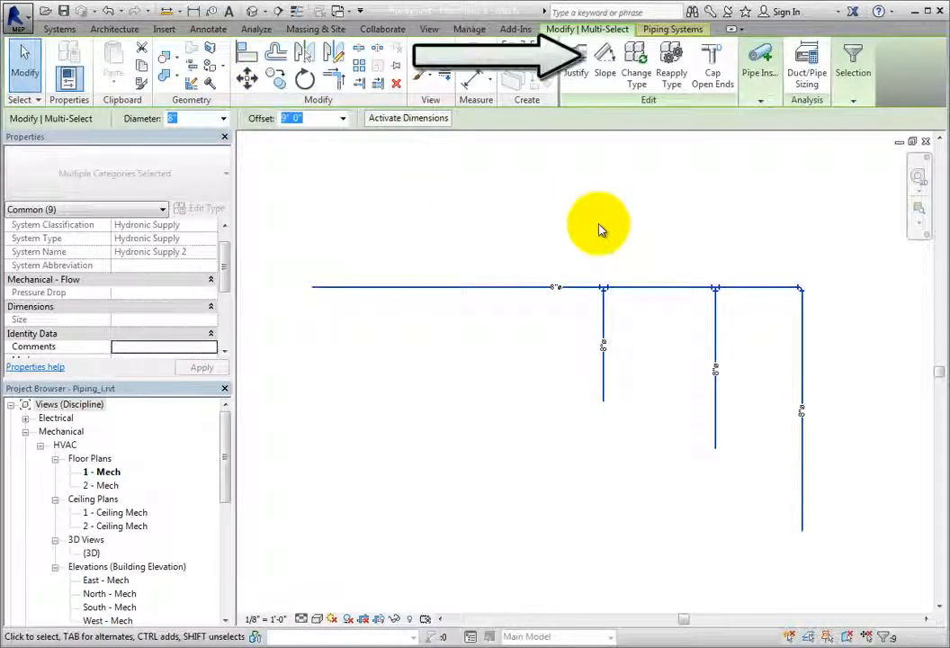
Start a slope edit on the selected network and set the slope control point to the open end of the horizontal main
left_click(607, 90)
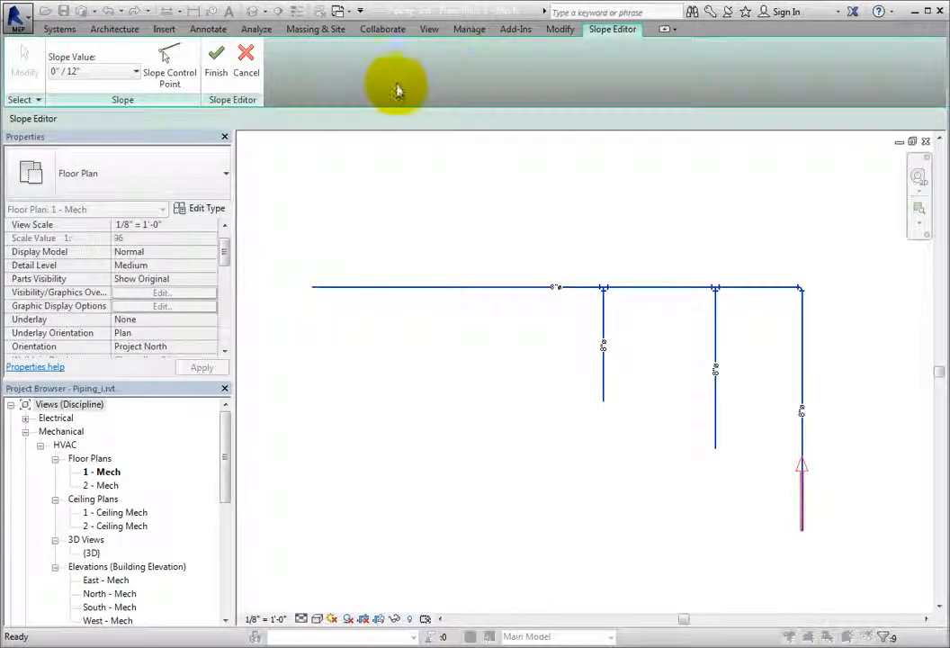
left_click(183, 87)
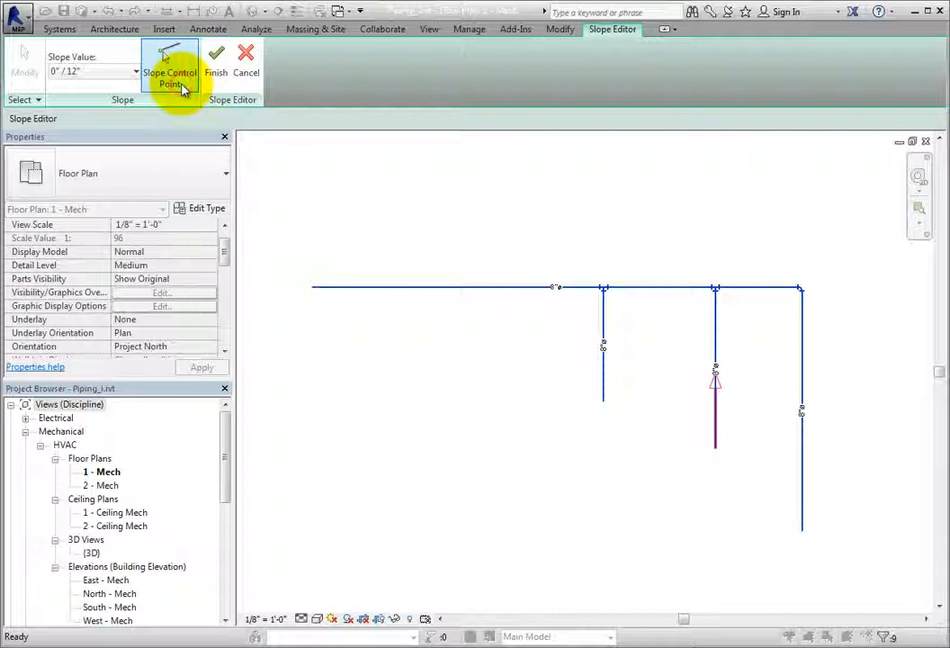
left_click(182, 88)
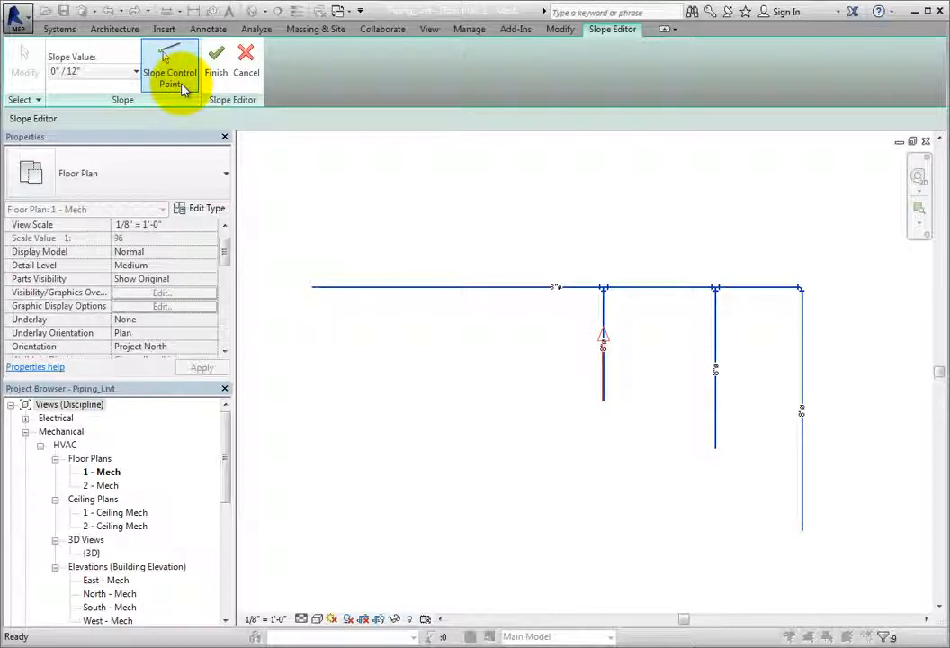
left_click(183, 87)
left_click(183, 87)
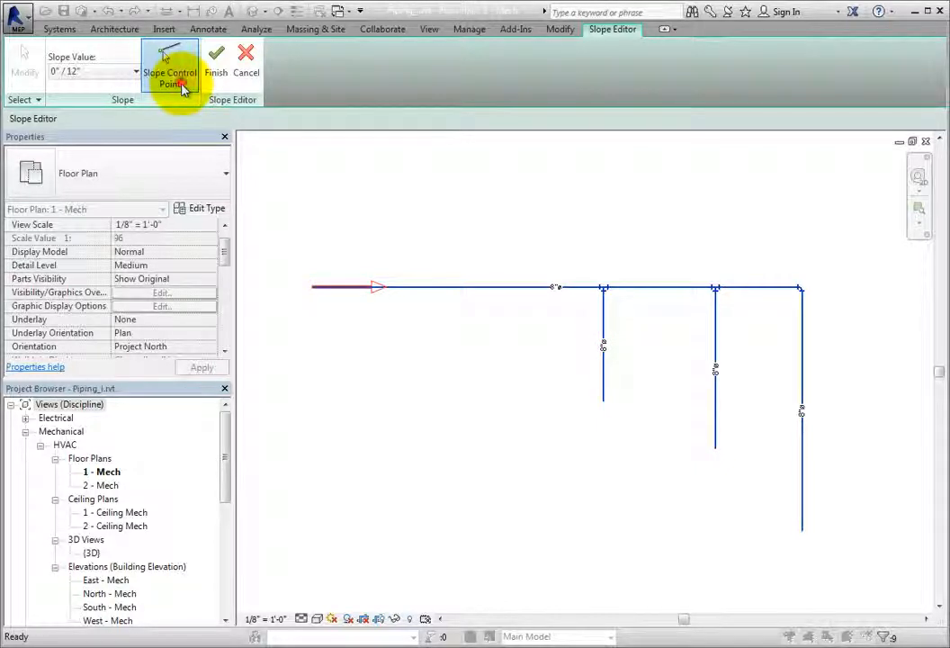
left_click(183, 88)
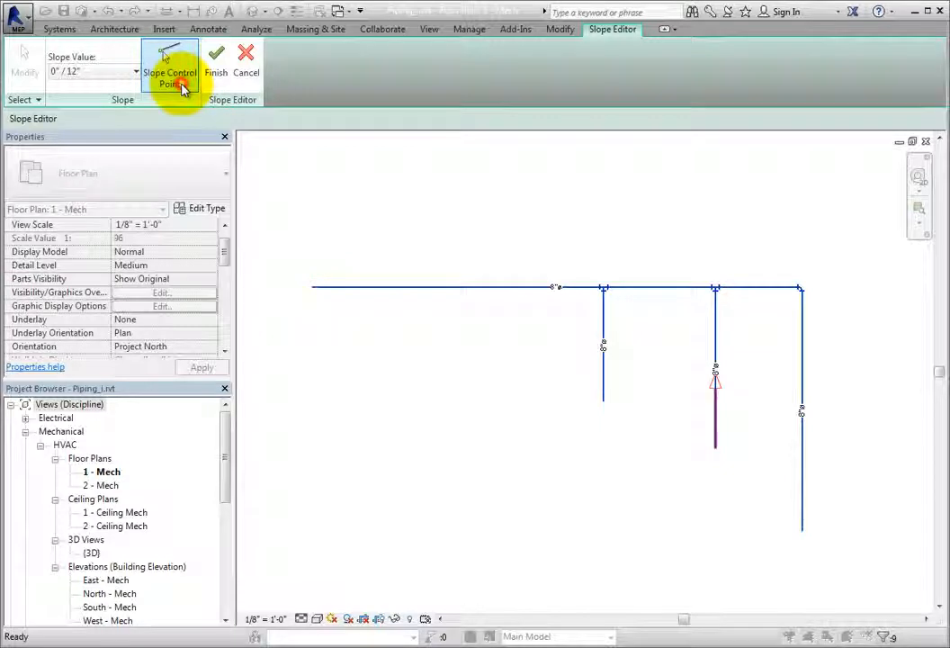
left_click(183, 87)
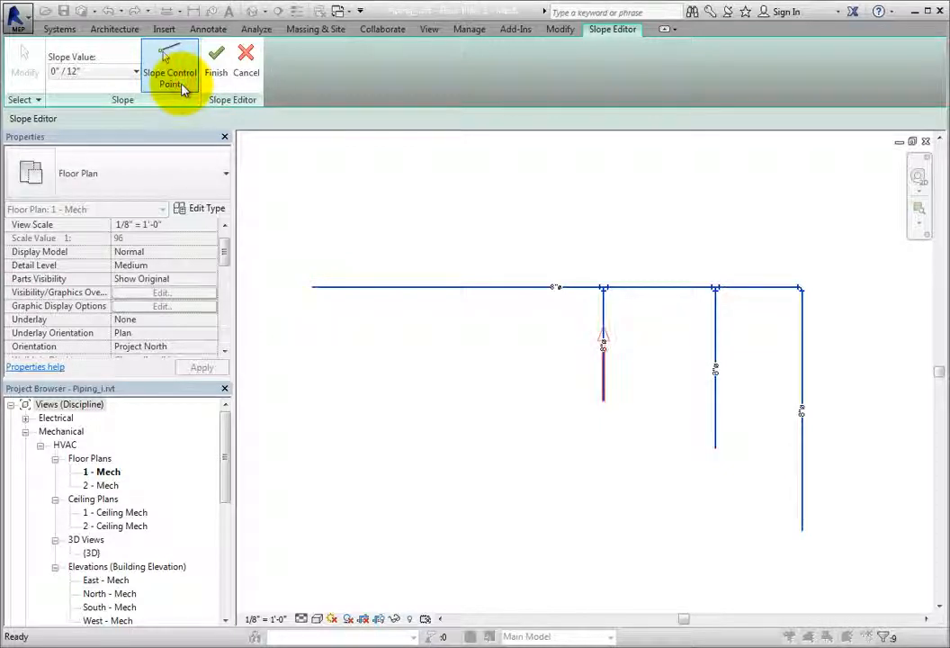
left_click(182, 88)
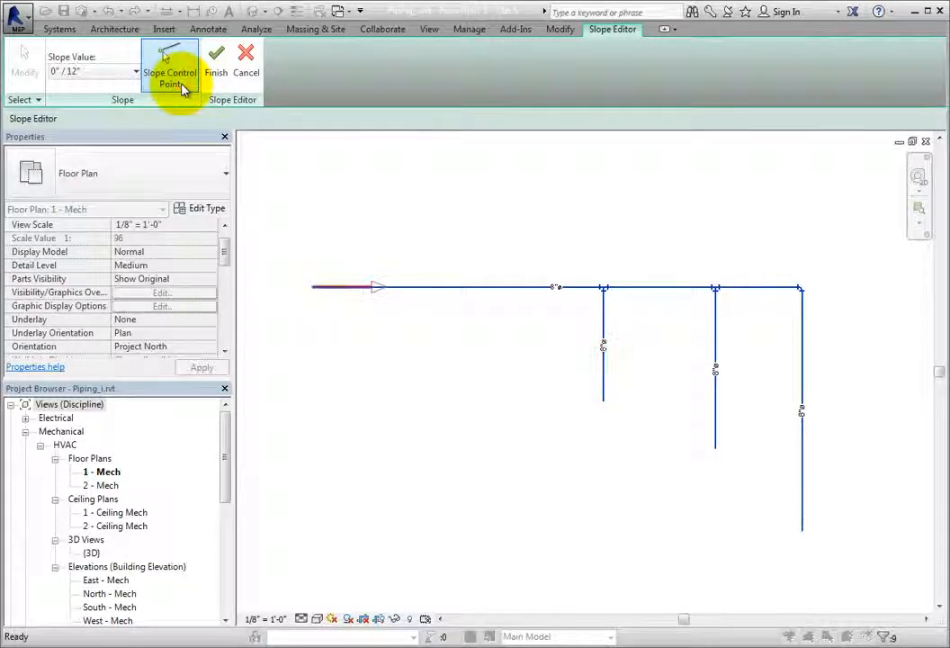
Set the network's slope value to 1/8" / 12" and finish the slope edit
left_click(135, 72)
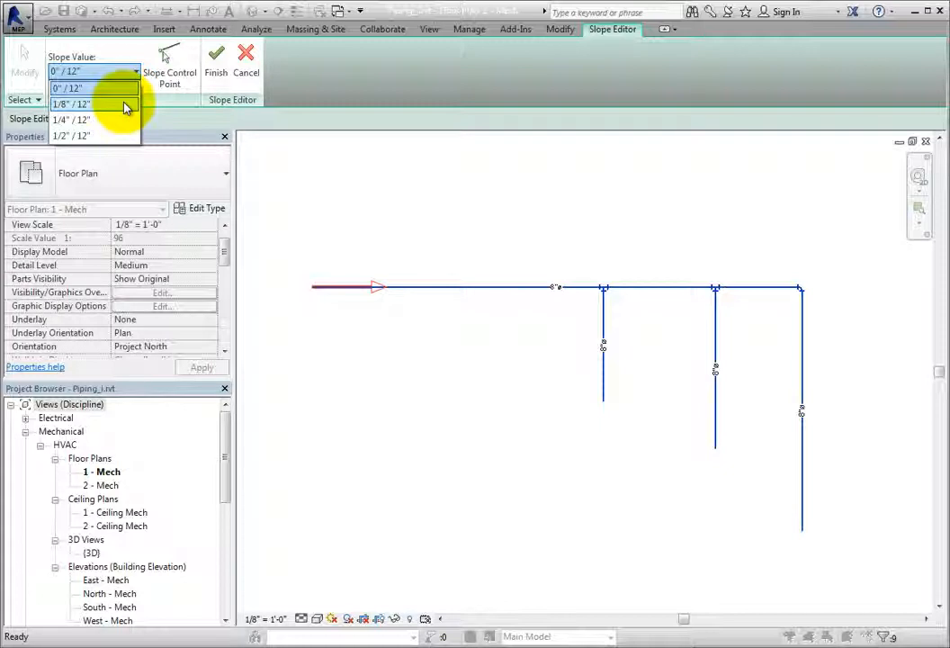
left_click(125, 105)
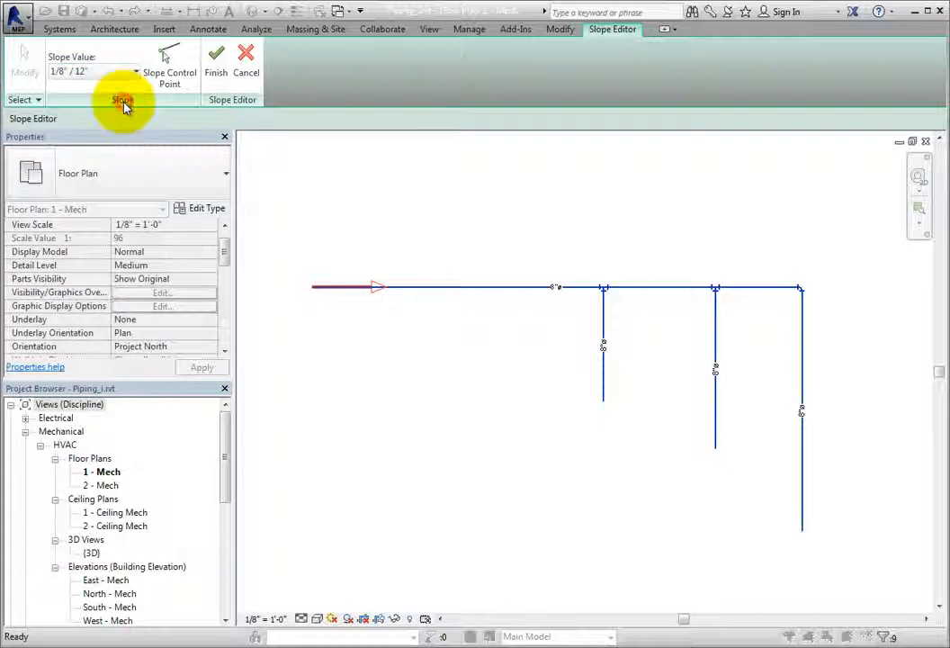
left_click(225, 89)
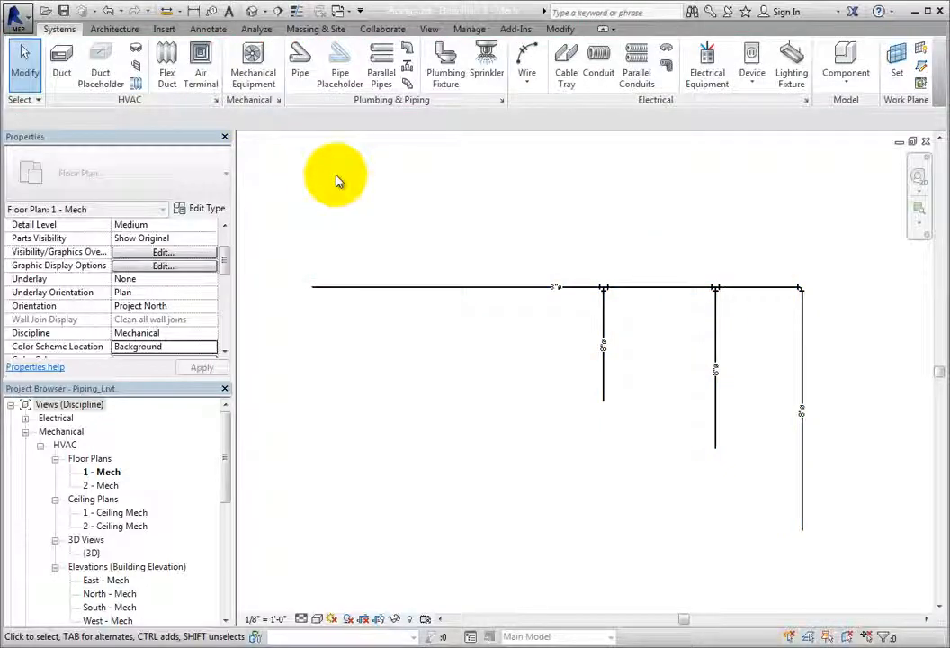